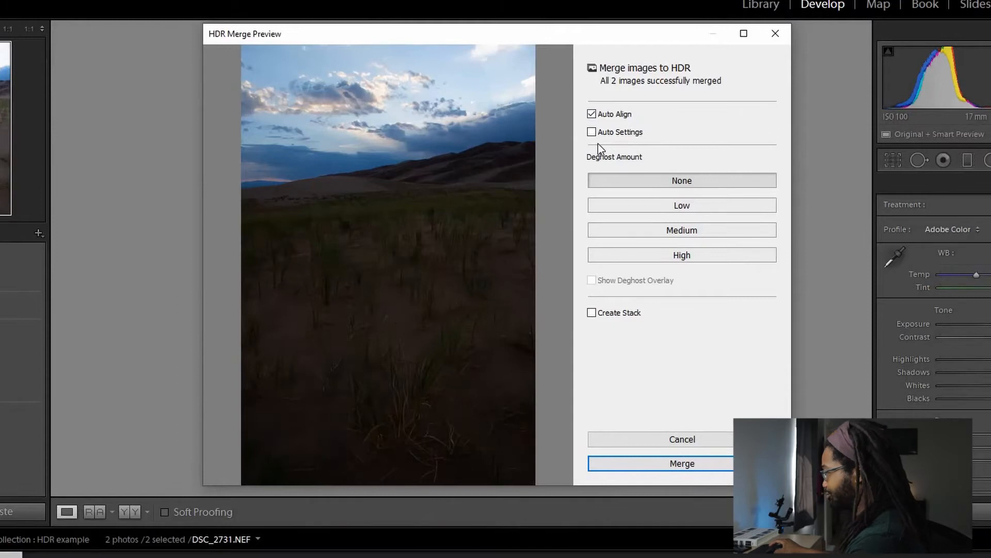
- Merge the two bracketed photos into an HDR image with Auto Align enabled
left_click(592, 114)
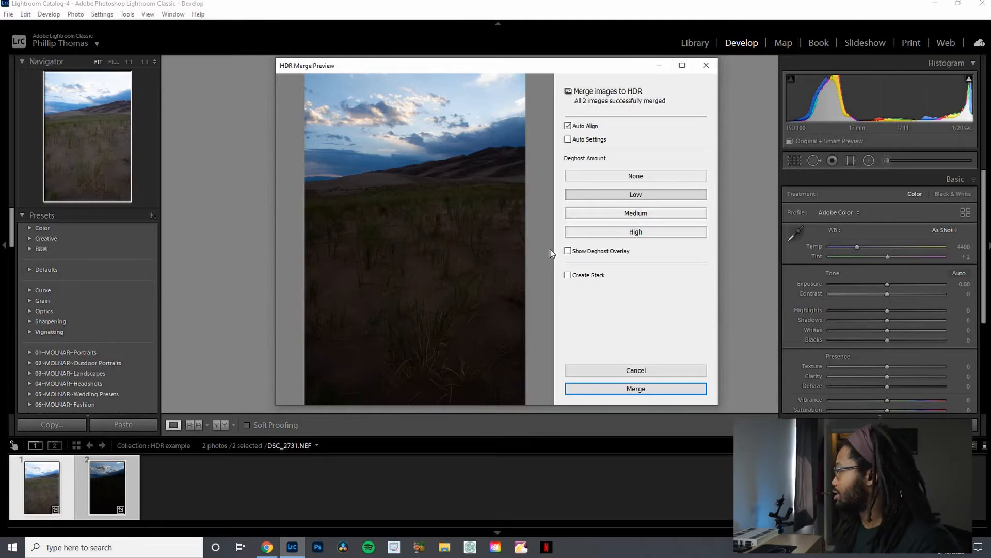
left_click(662, 392)
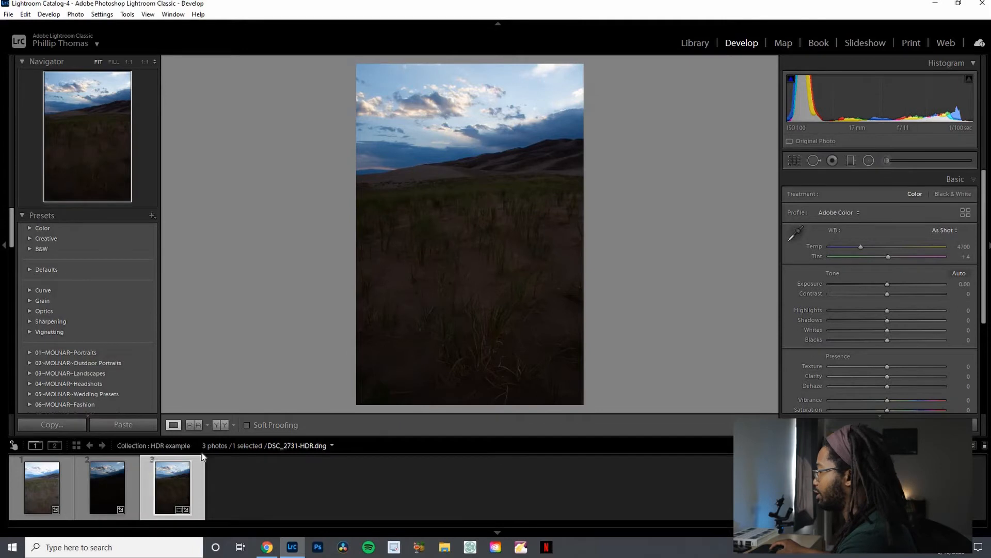
- Compare the two source exposures in the filmstrip and return to the merged HDR image
left_click(99, 487)
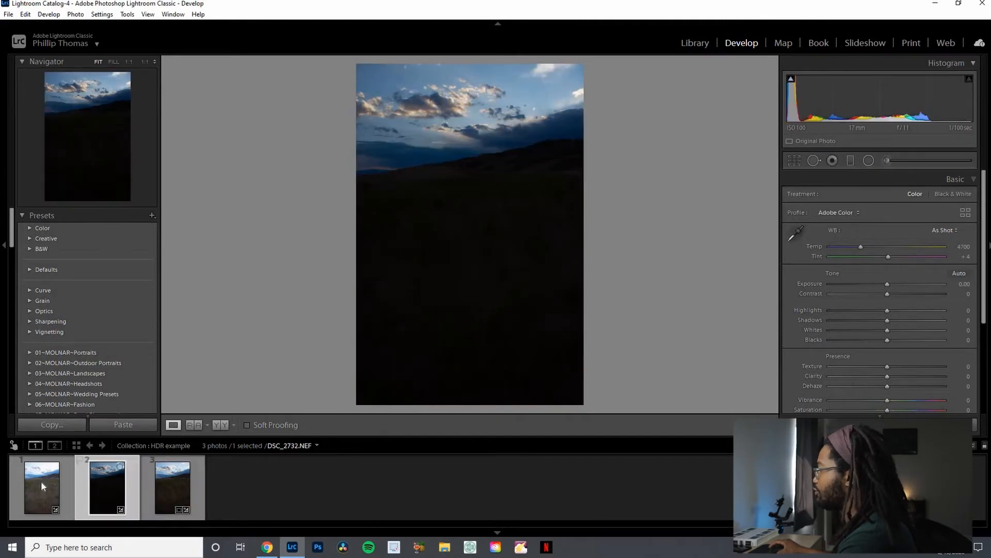
left_click(42, 480)
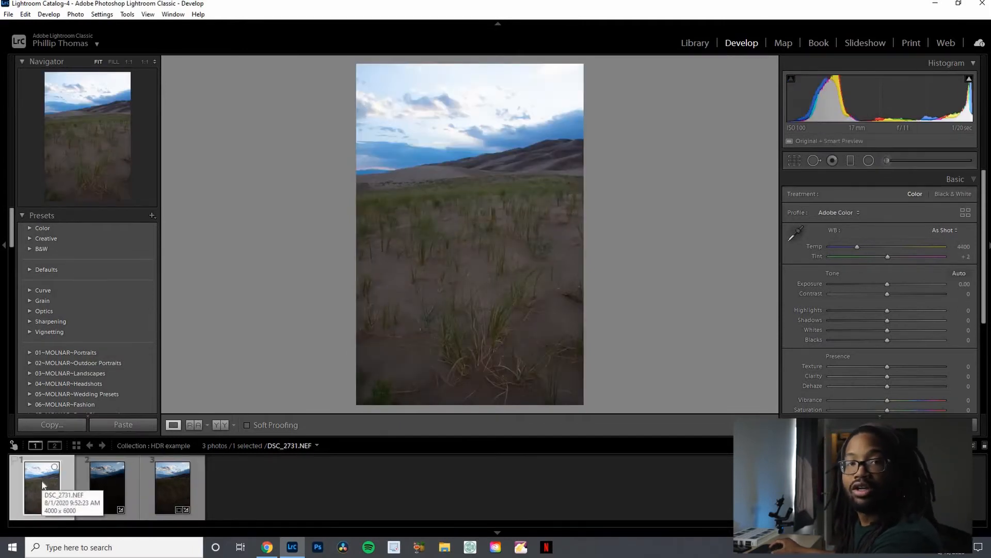
left_click(170, 488)
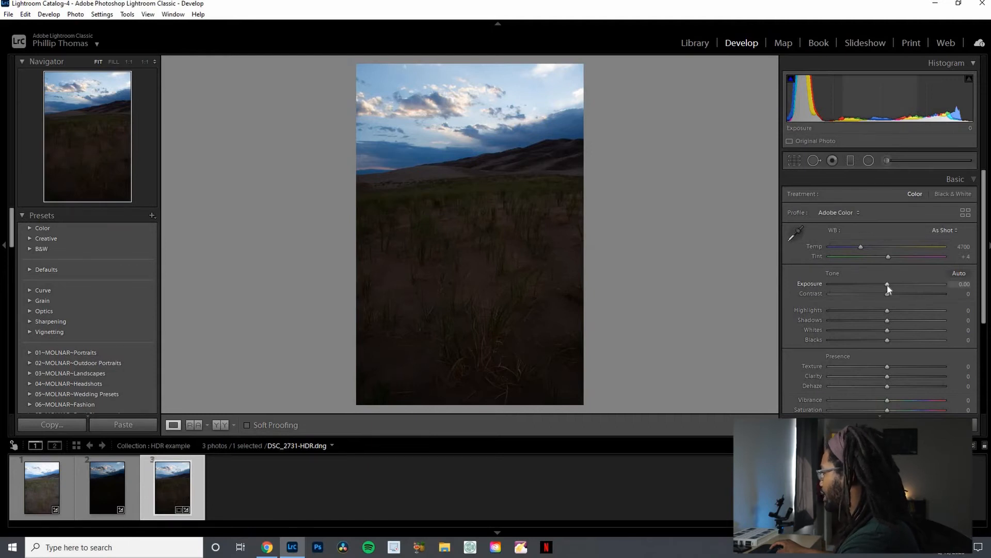
- Set basic tone: Exposure +1.31, Highlights -88, Shadows +34, Contrast +18, Whites +17 and Blacks -19
left_click_drag(888, 285, 894, 284)
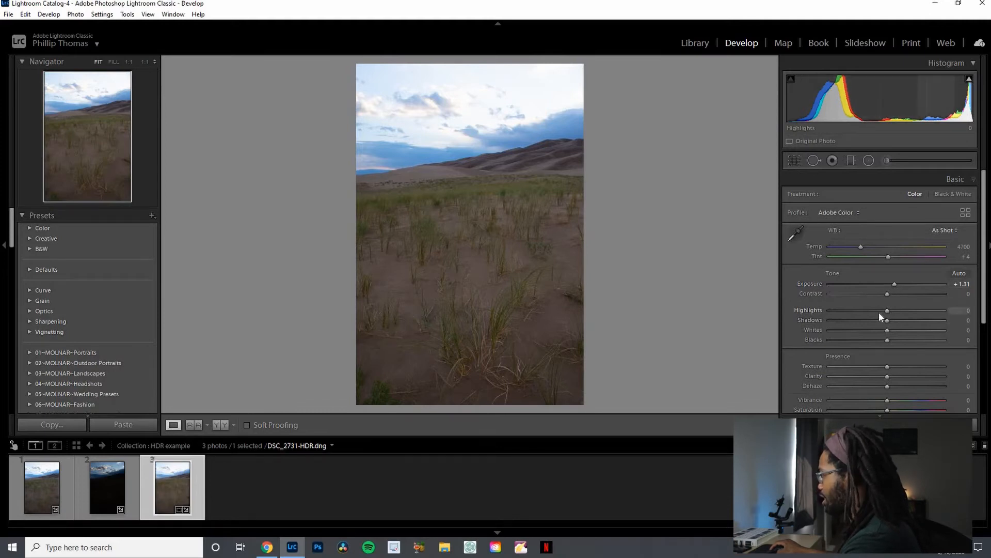
left_click_drag(880, 316, 864, 313)
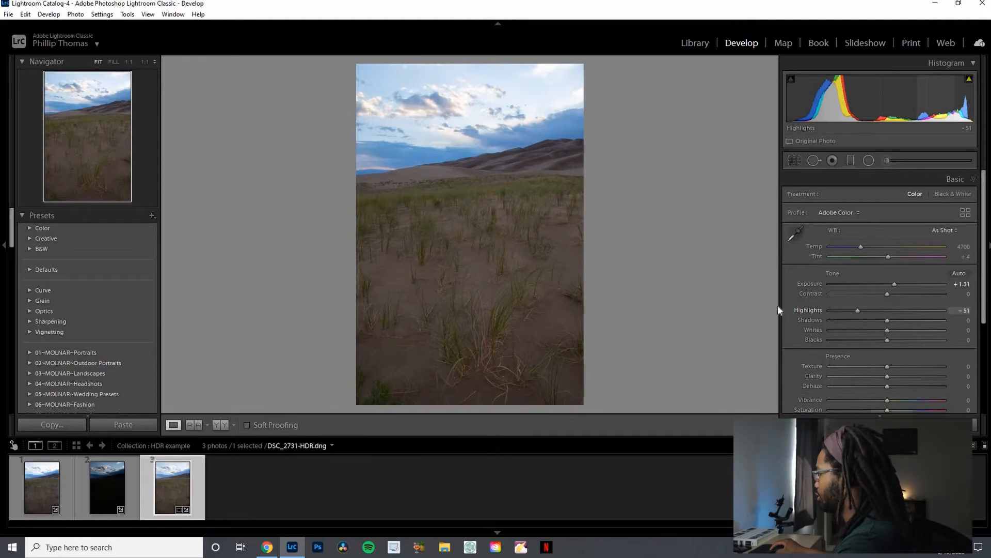
left_click_drag(777, 309, 745, 305)
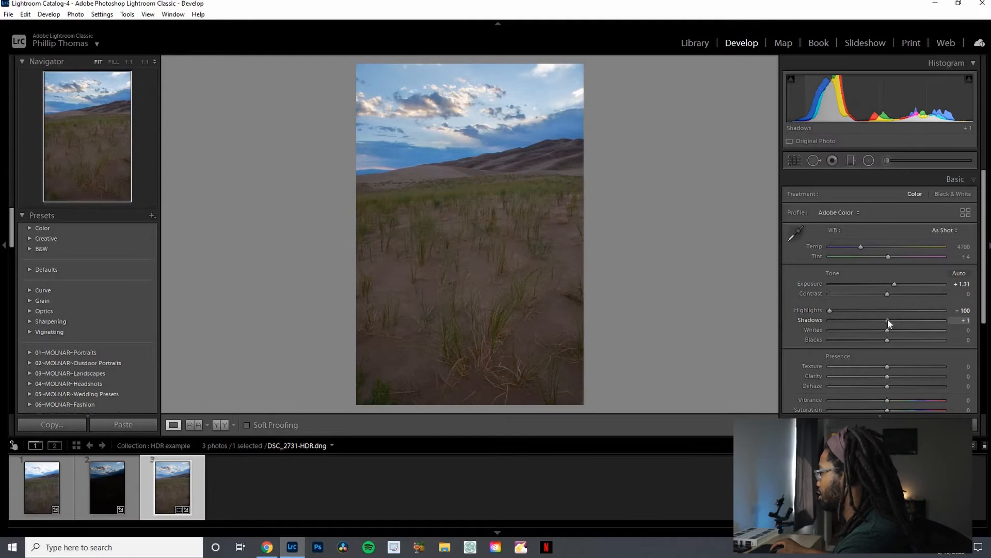
left_click_drag(887, 320, 949, 324)
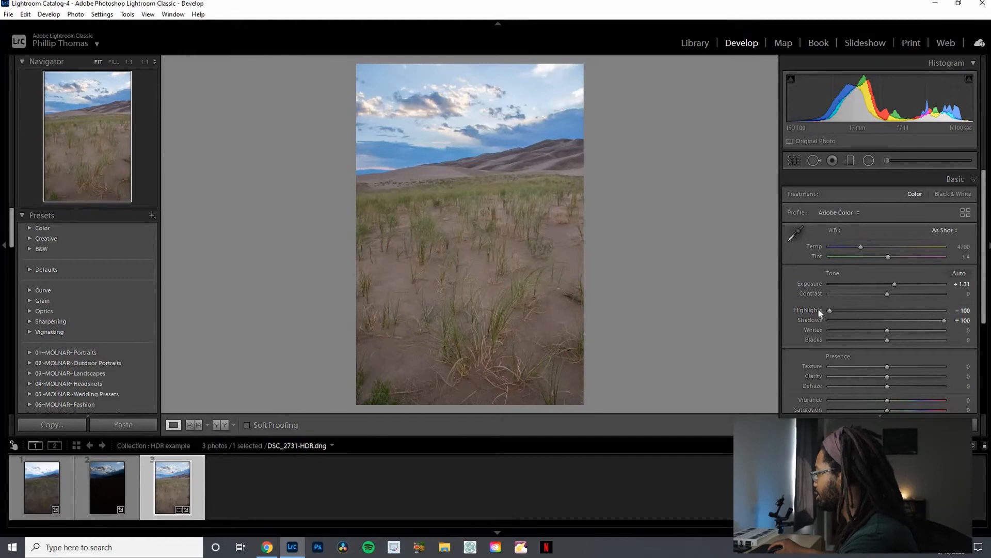
mouse_move(827, 310)
left_mouse_down()
mouse_move(851, 310)
mouse_move(838, 317)
left_mouse_up()
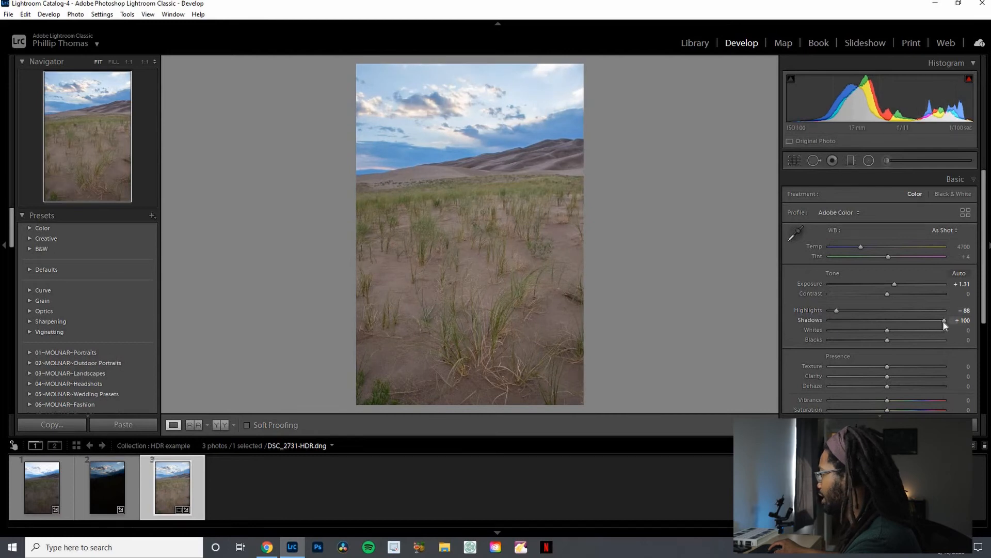
left_click_drag(944, 321, 906, 324)
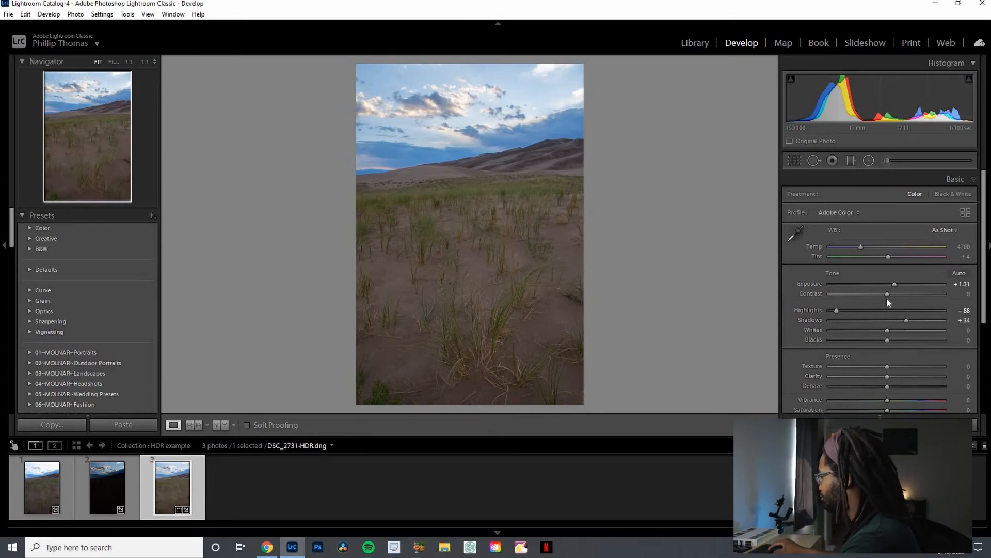
left_click_drag(887, 297, 897, 297)
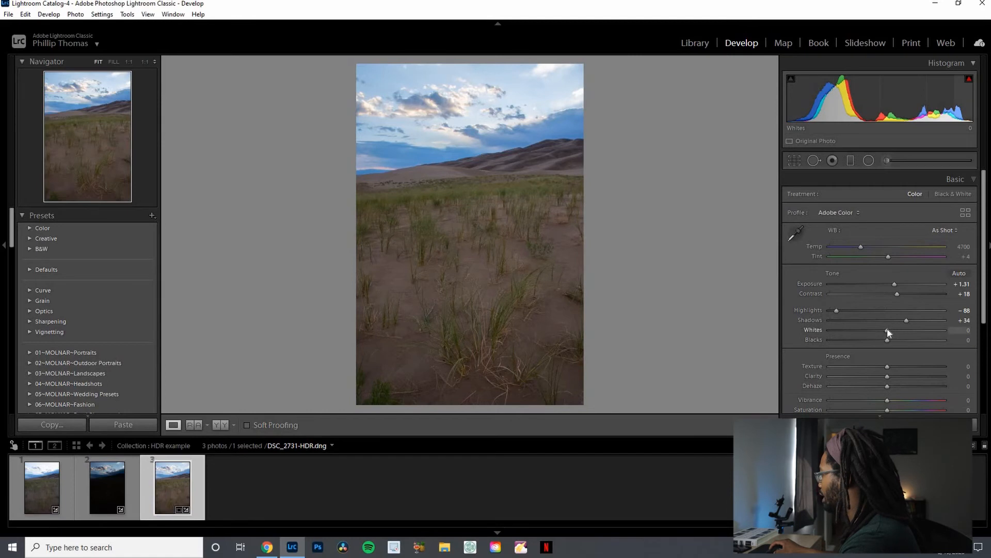
mouse_move(887, 329)
left_mouse_down()
mouse_move(904, 329)
mouse_move(876, 341)
left_mouse_up()
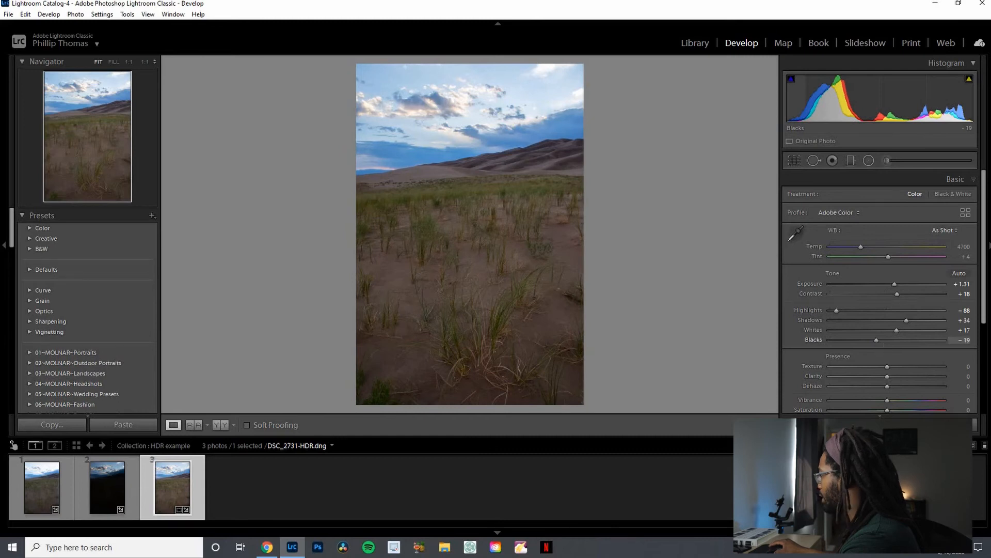
- Set presence: Texture +15, Clarity +6, Dehaze +5, Vibrance +11 and Saturation -7
scroll(910, 337, "down", 1)
left_click(896, 336)
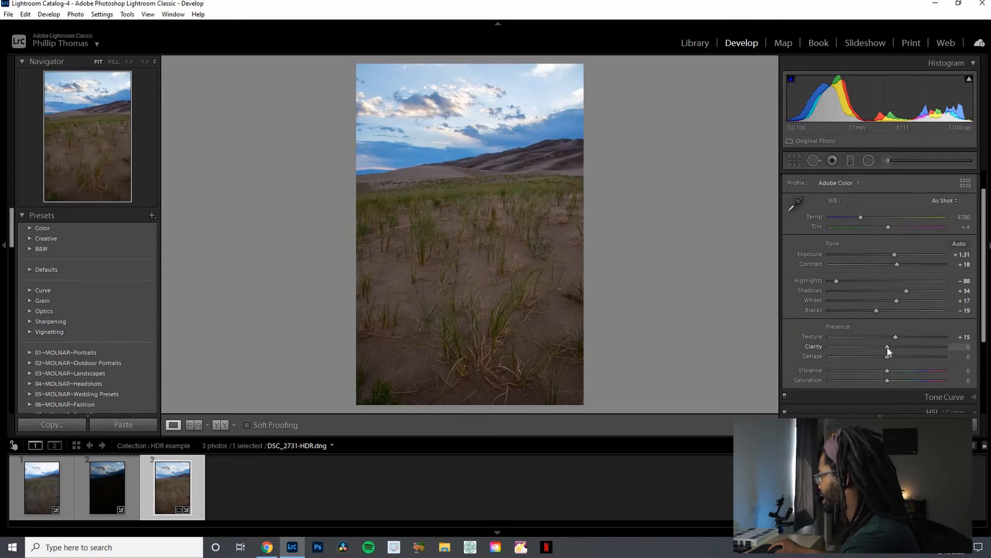
left_click_drag(887, 347, 891, 348)
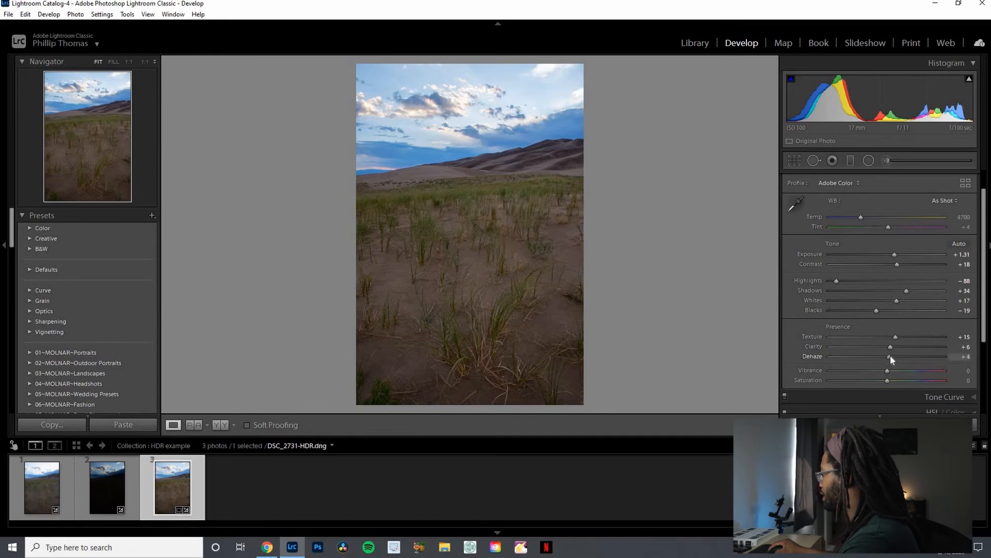
left_click_drag(890, 356, 882, 383)
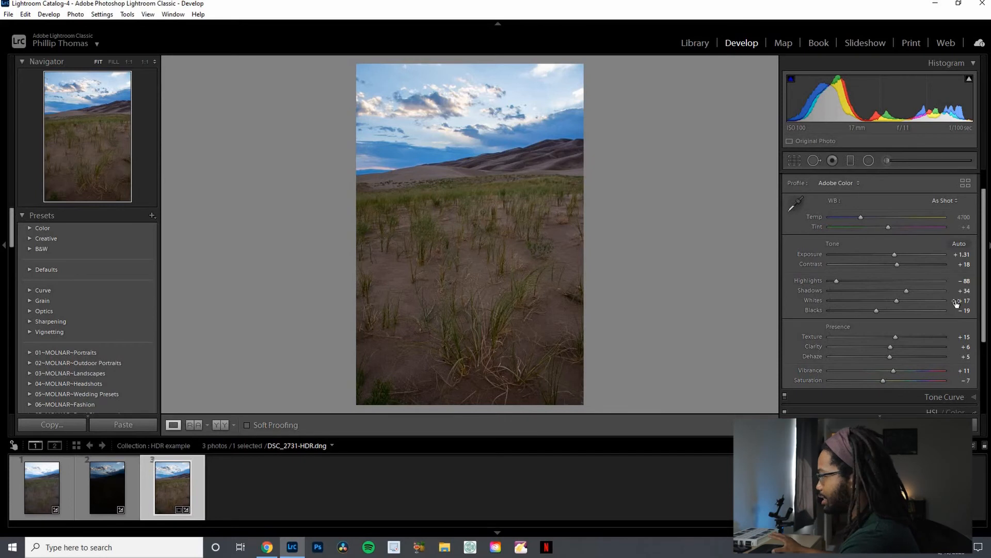
- Enable Remove Chromatic Aberration and Enable Profile Corrections in Lens Corrections
left_click_drag(984, 332, 984, 396)
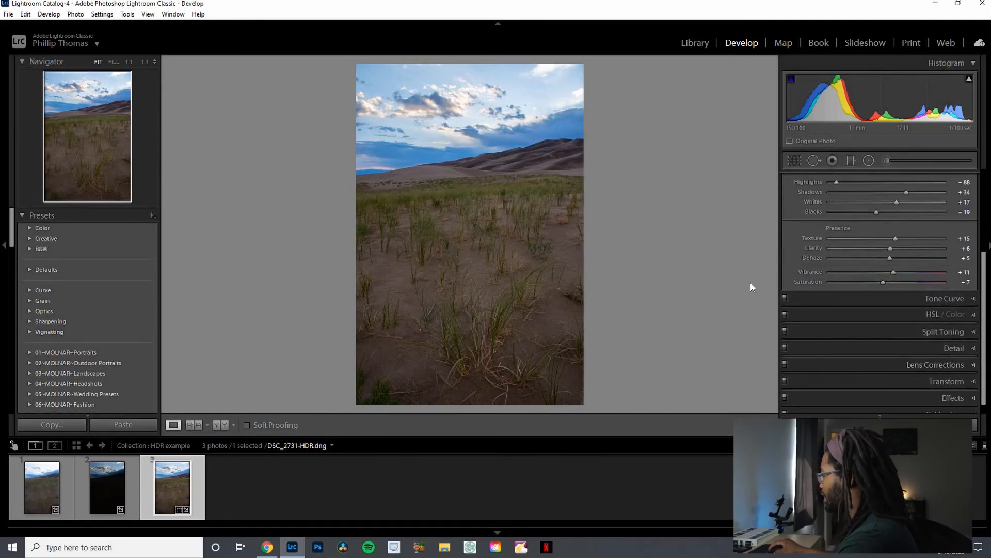
key("ctrl+6")
left_click(795, 212)
left_click(790, 220)
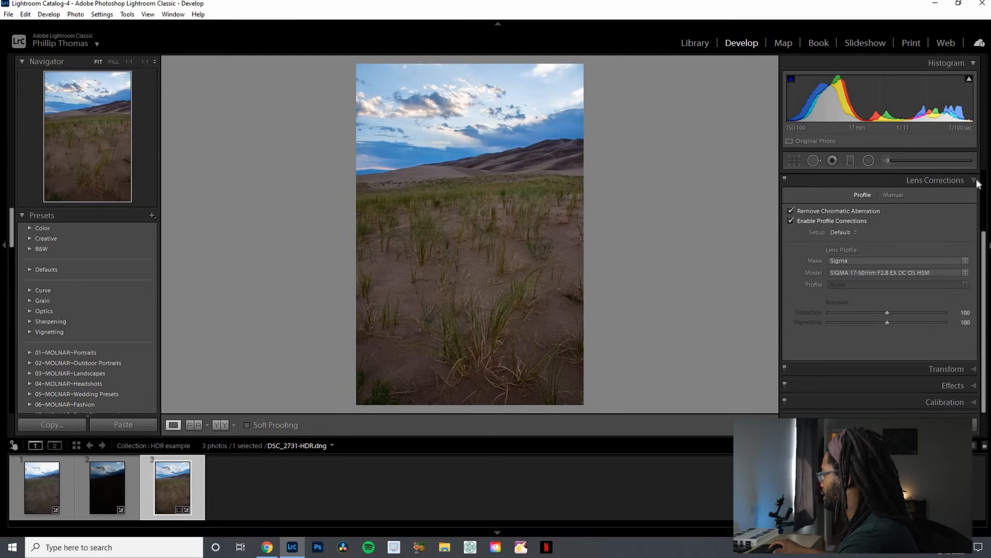
left_click(976, 181)
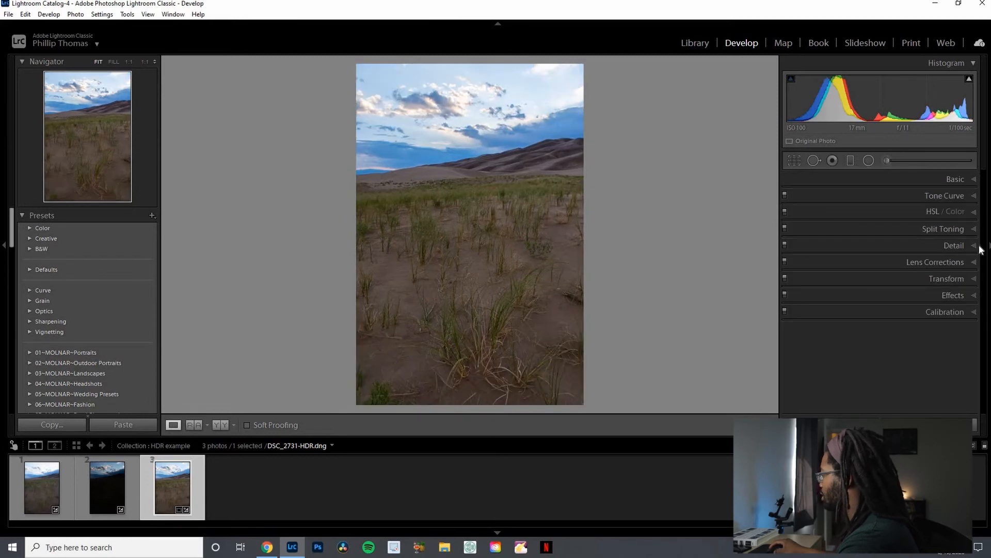
- Open the Detail panel and raise the sharpening Masking slider
left_click(952, 246)
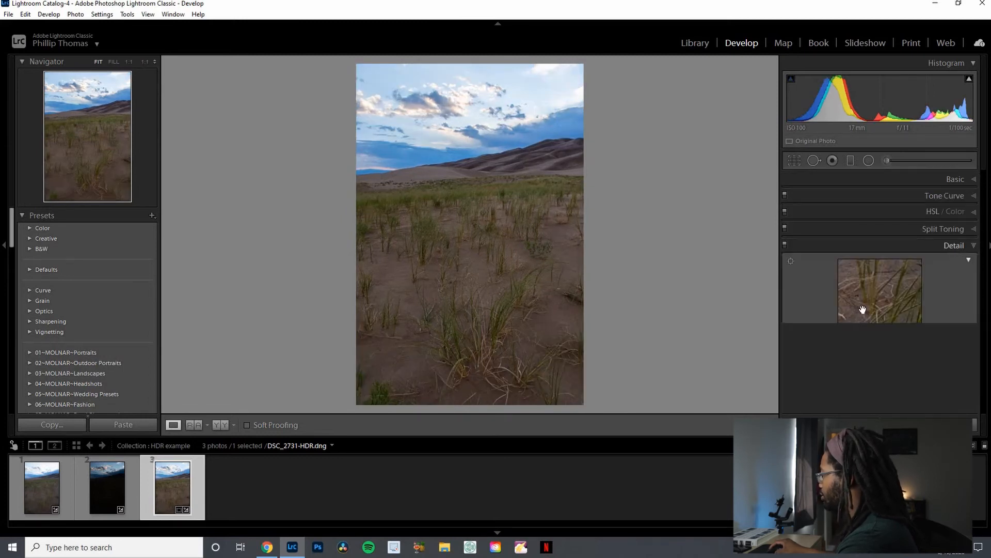
key("alt")
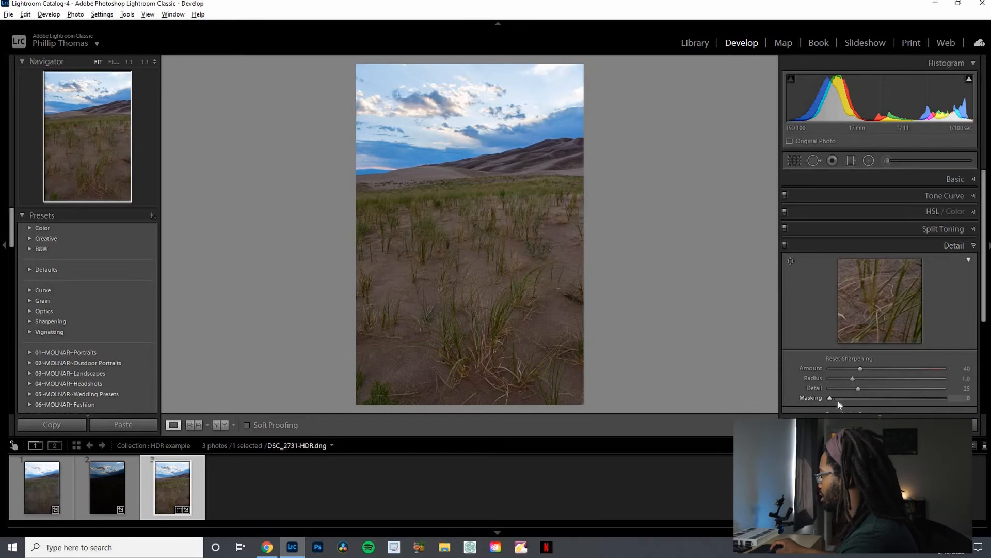
left_click_drag(872, 404, 906, 392)
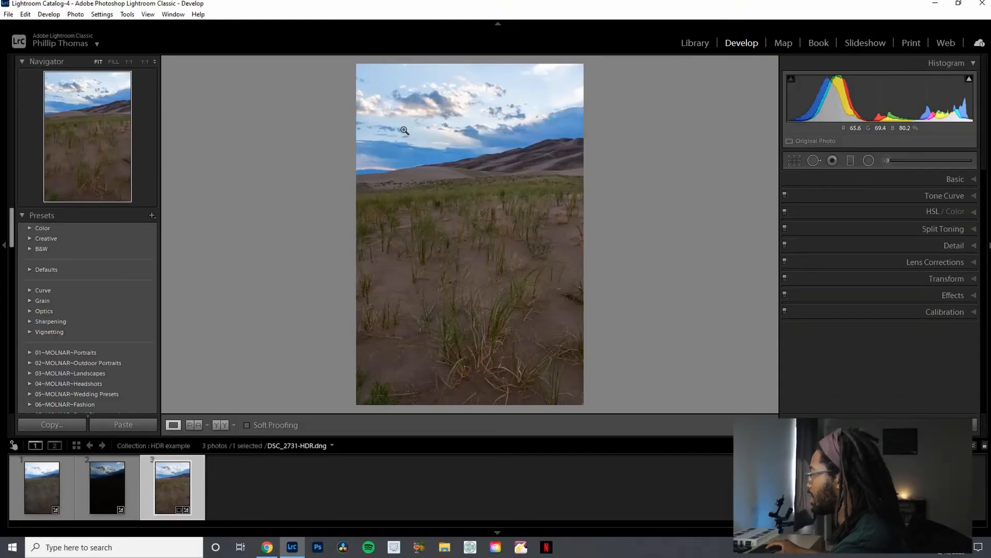
- Draw a graduated filter from the top of the sky down to the grass and set its Exposure to -0.68
key("m")
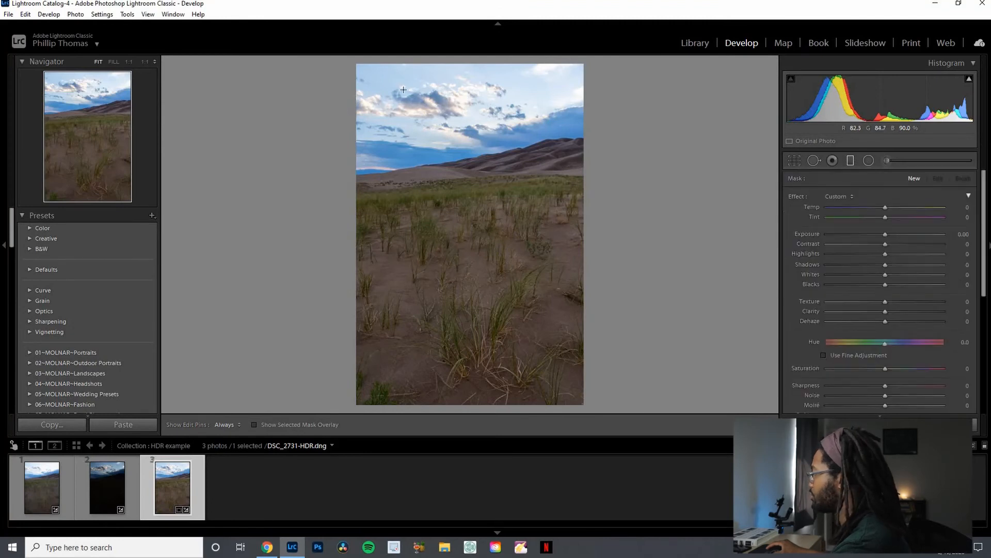
left_click(851, 160)
left_click(851, 160)
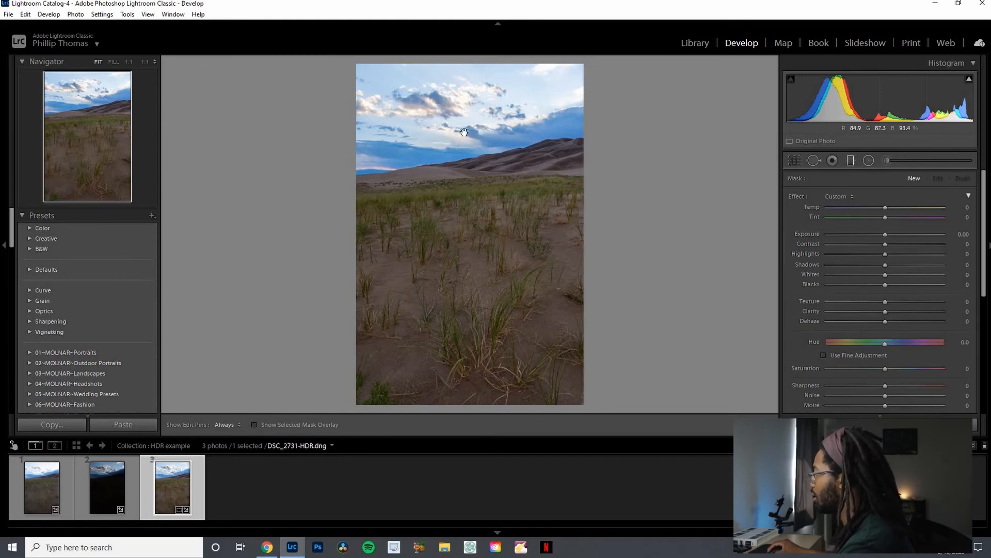
left_click_drag(450, 66, 473, 226)
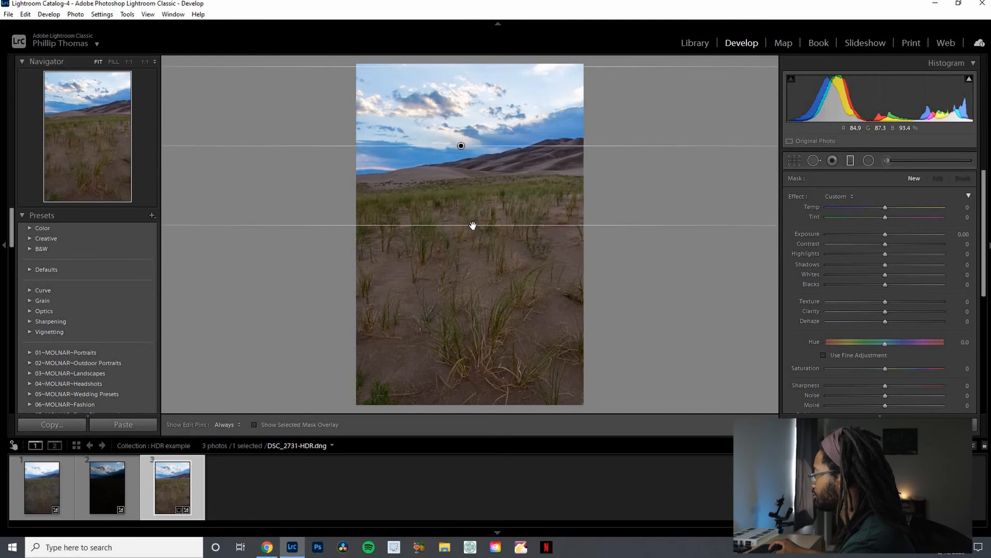
key("o")
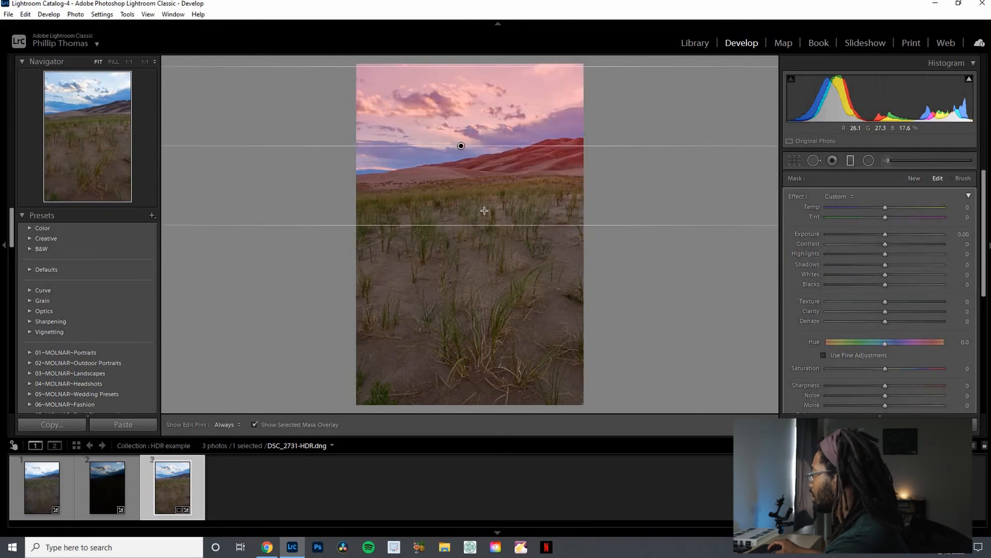
key("o")
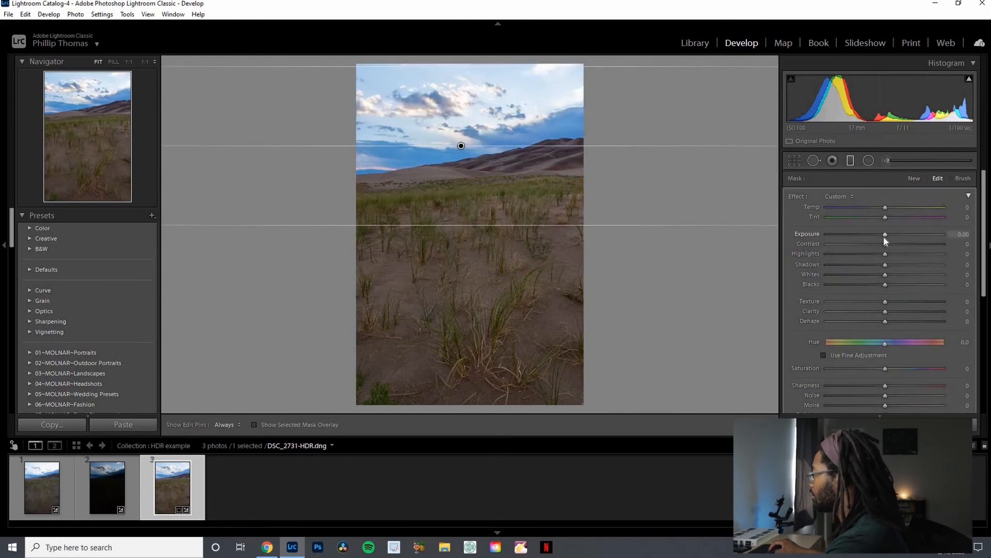
left_click_drag(884, 236, 875, 242)
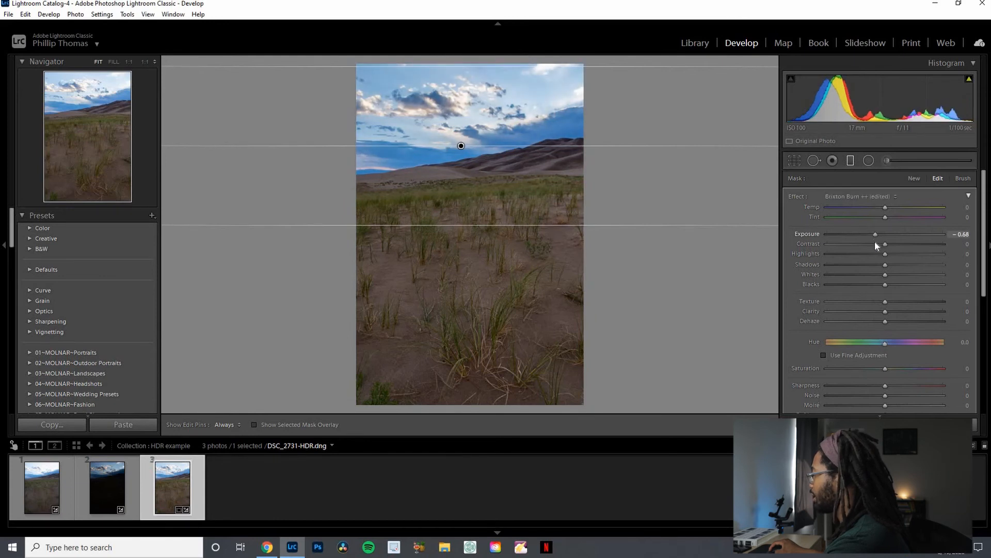
- Show the mask overlay and add a Luminance range mask to the filter with Range 82/100
key("o")
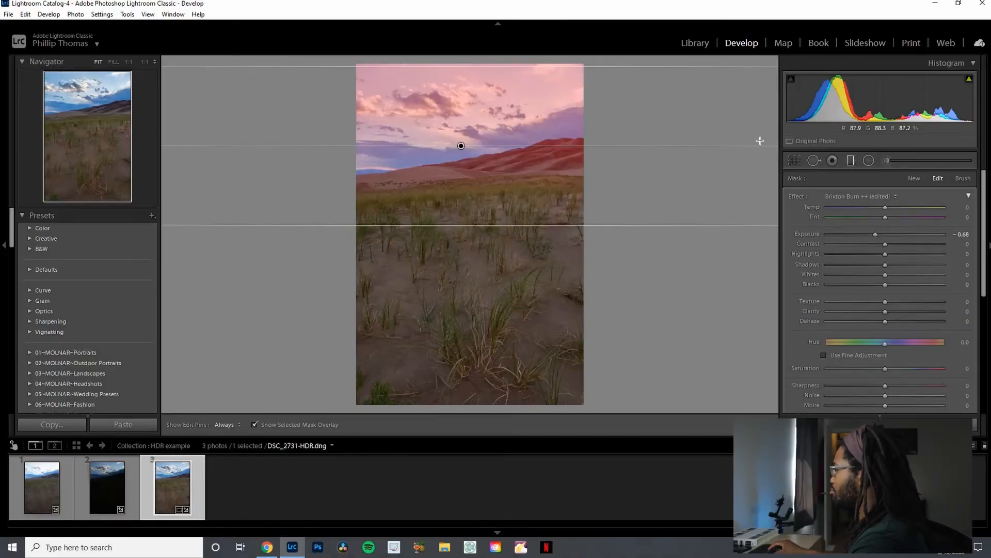
scroll(894, 299, "down", 5)
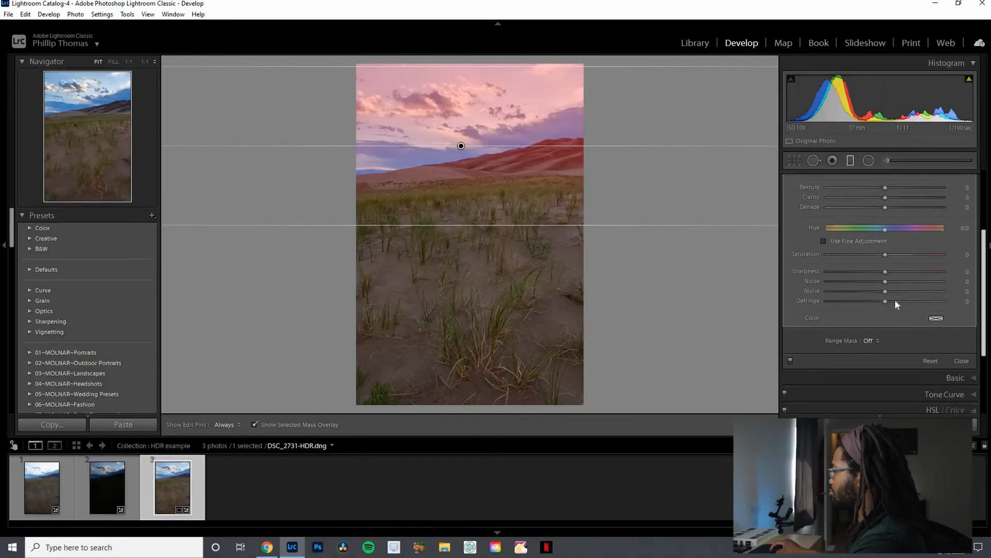
left_click(875, 317)
left_click(860, 355)
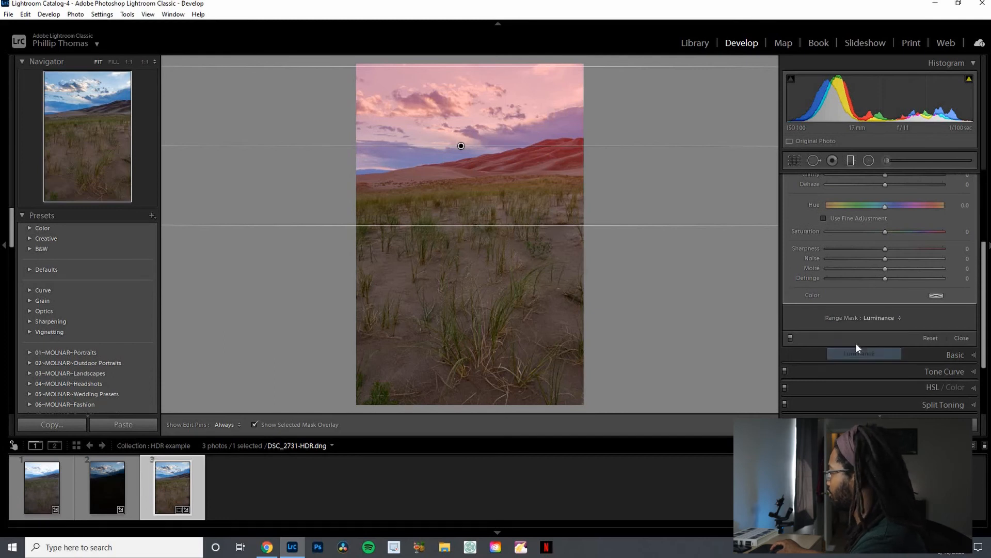
left_click_drag(834, 351, 840, 350)
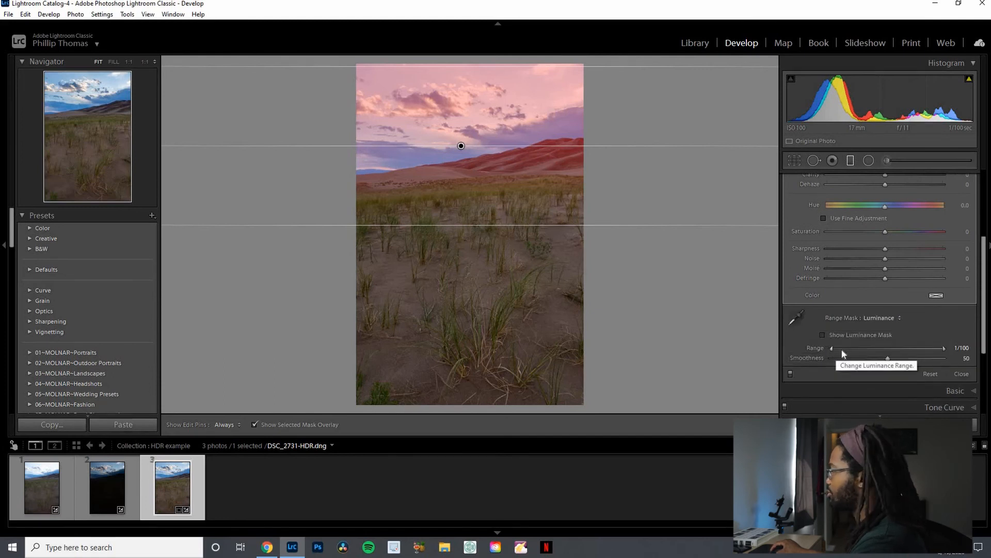
left_click_drag(905, 360, 925, 360)
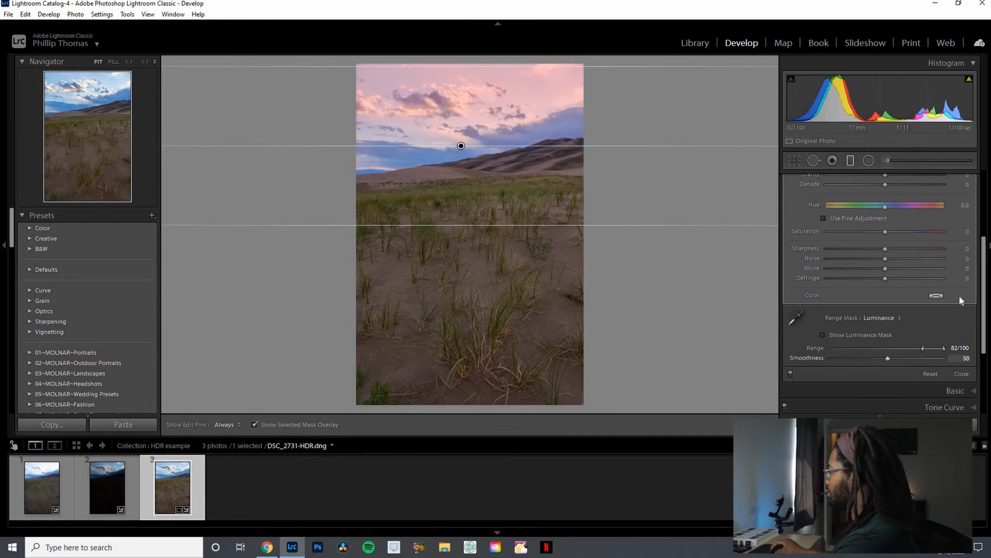
- Hide the overlay and set the filter's Exposure to -1.11, Highlights to -17 and Contrast to 10
scroll(985, 257, "up", 5)
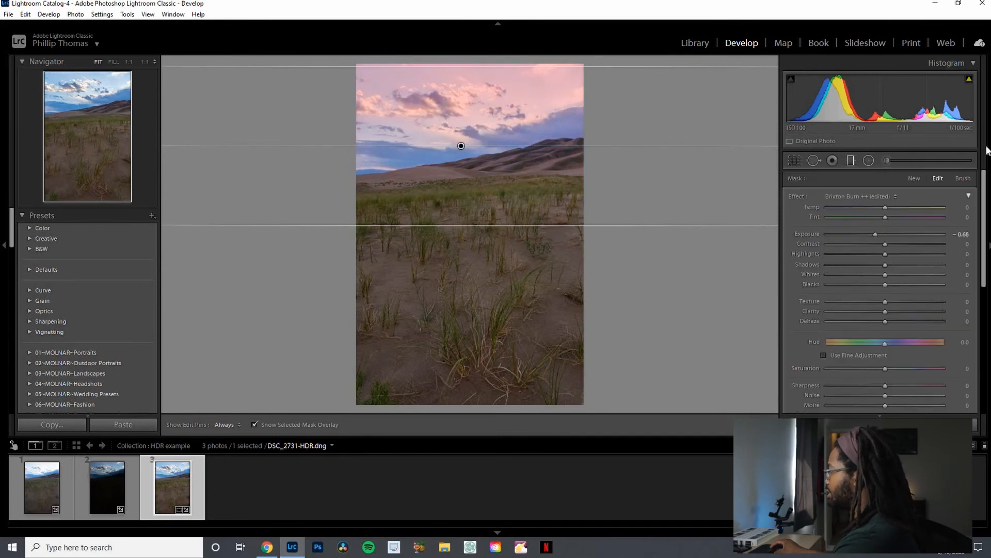
key("o")
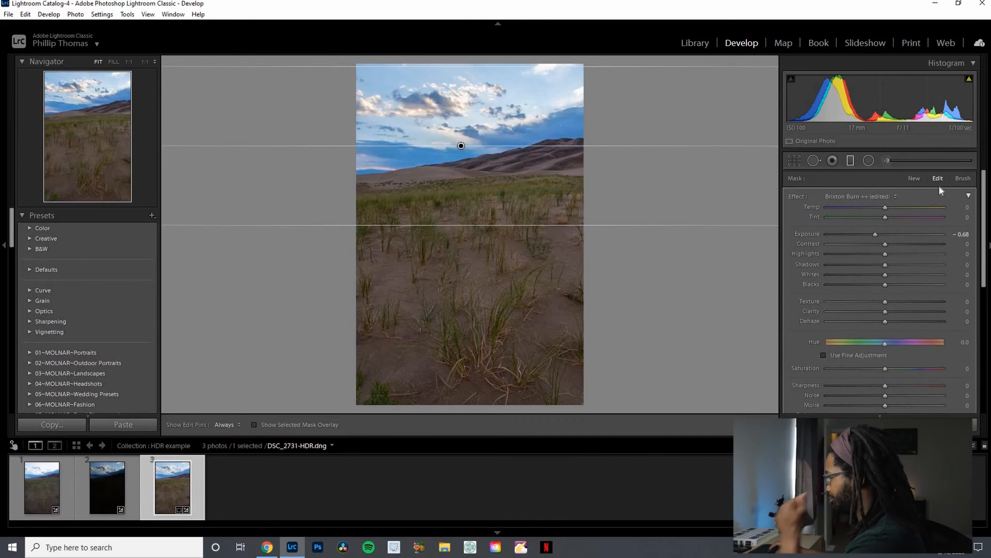
left_click(869, 235)
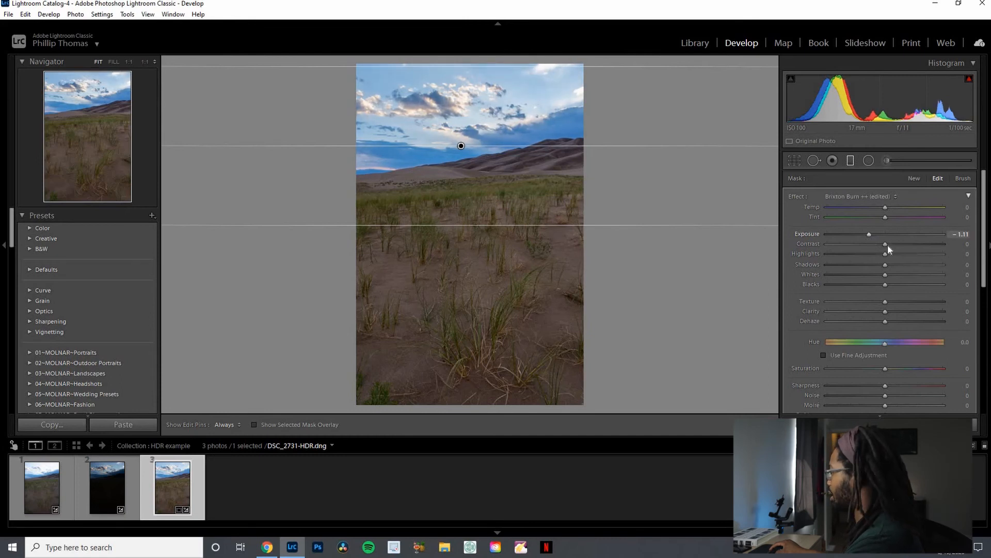
left_click_drag(881, 255, 876, 259)
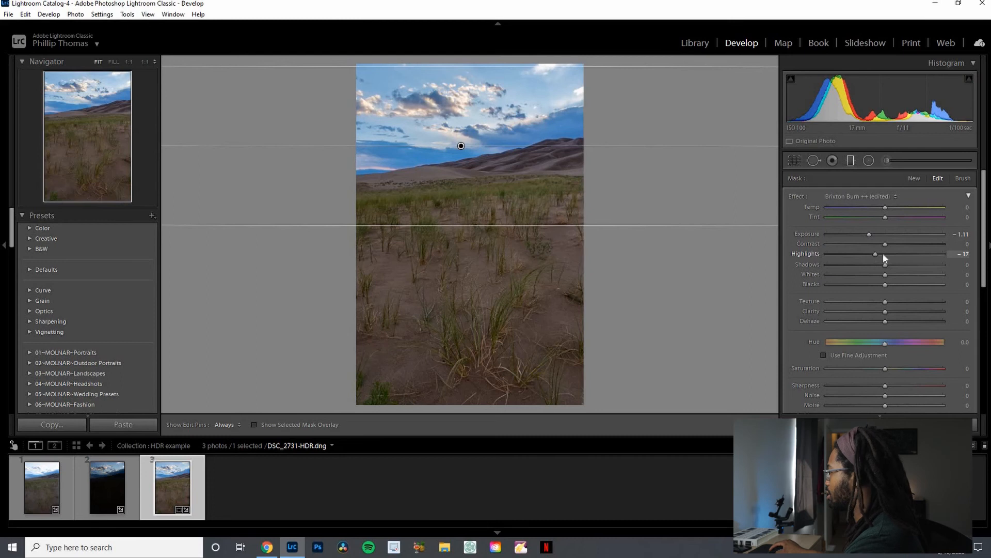
left_click_drag(890, 242, 892, 241)
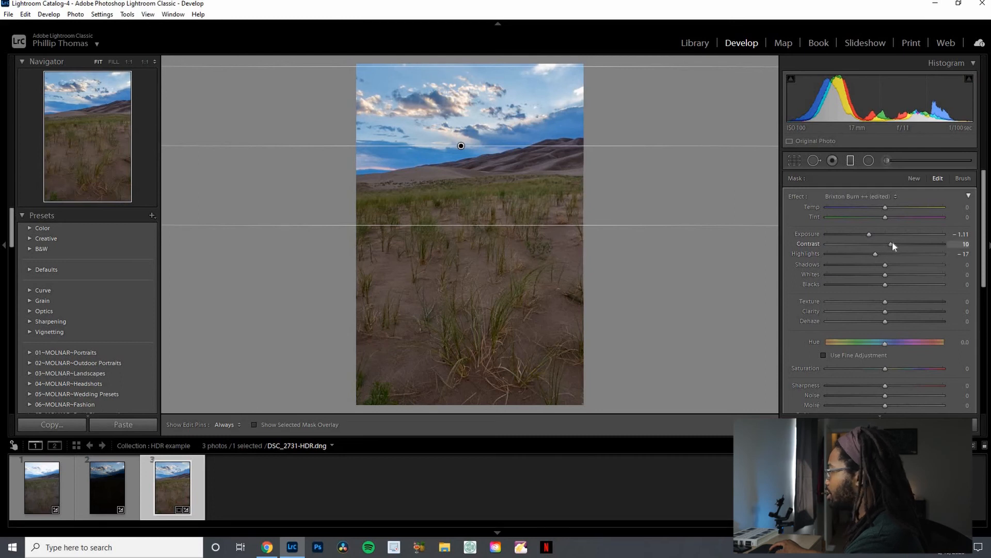